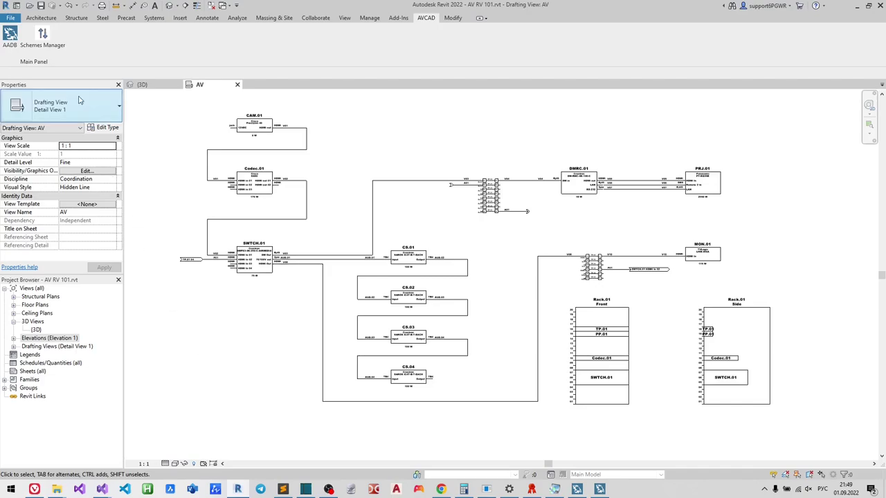
Step: Open the AVCAD Schemes Manager to see the 15-device Equipment List for the AV view
click(45, 41)
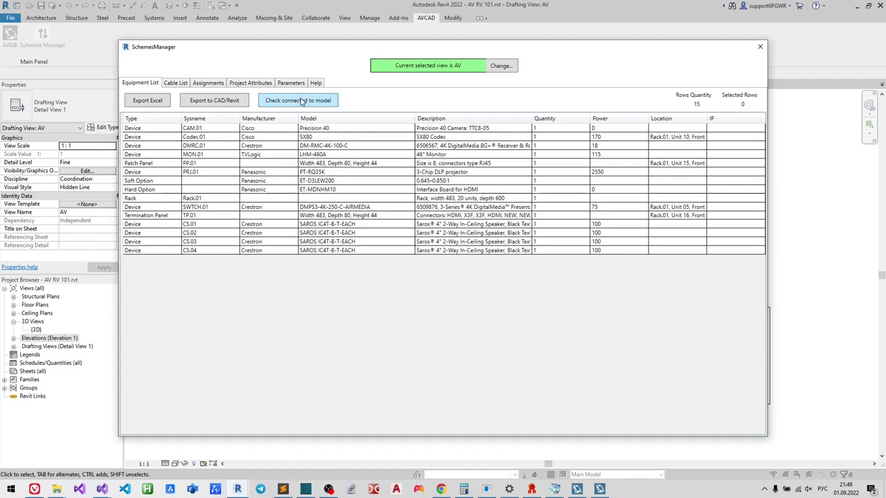
Step: Review the 15-cable Cable List, then switch to the still-empty Assignments page
click(175, 83)
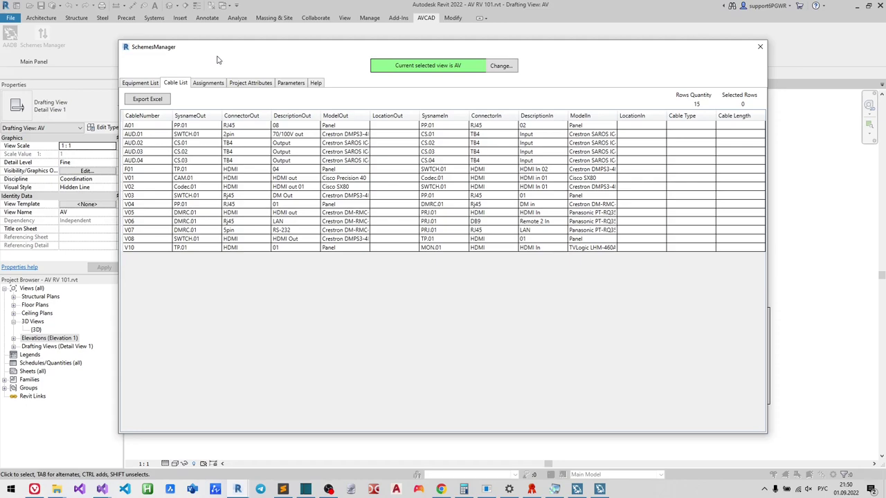
click(207, 83)
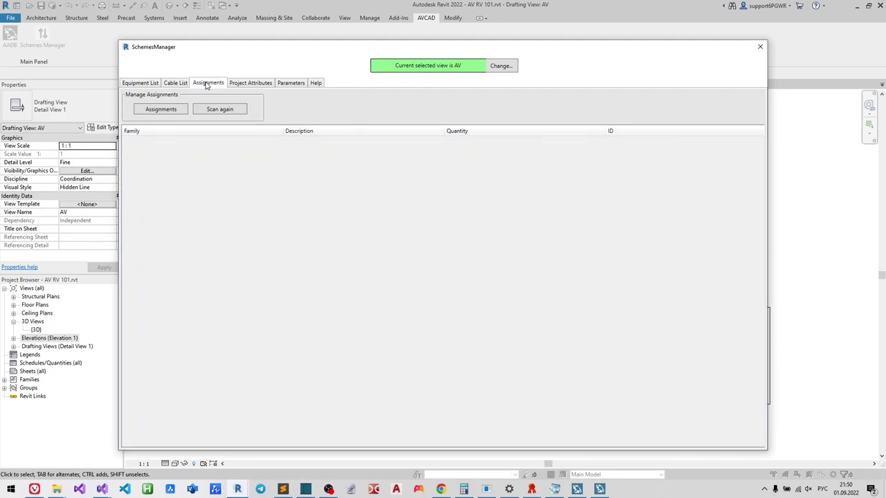
Step: Add a new assignment entry: Cables, 'HDMI, 10 meters', quantity 1
click(161, 109)
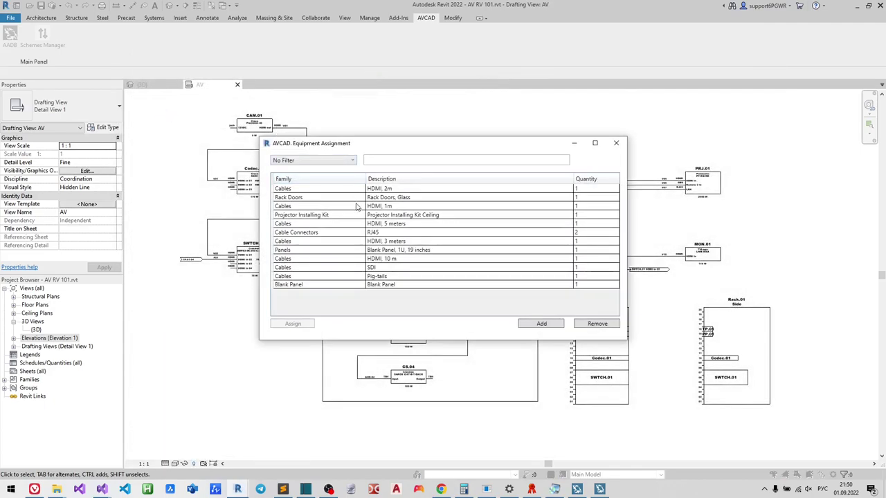
click(535, 329)
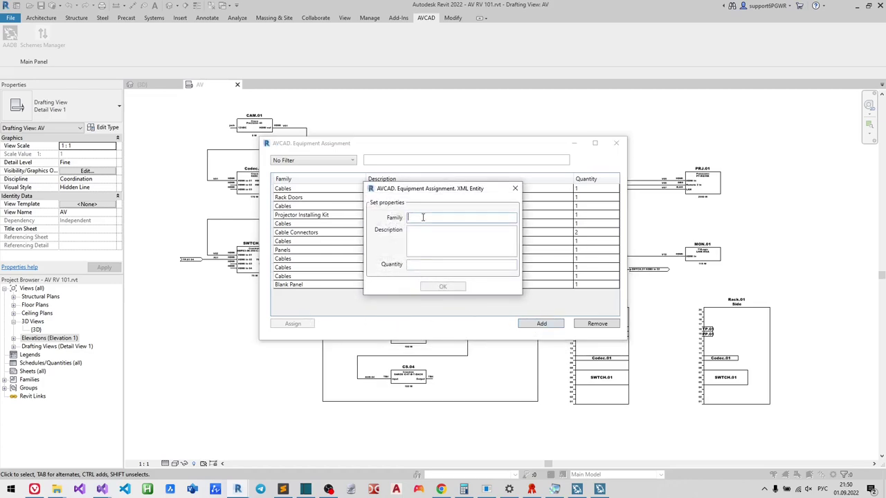
key(alt+shift)
text(Cables)
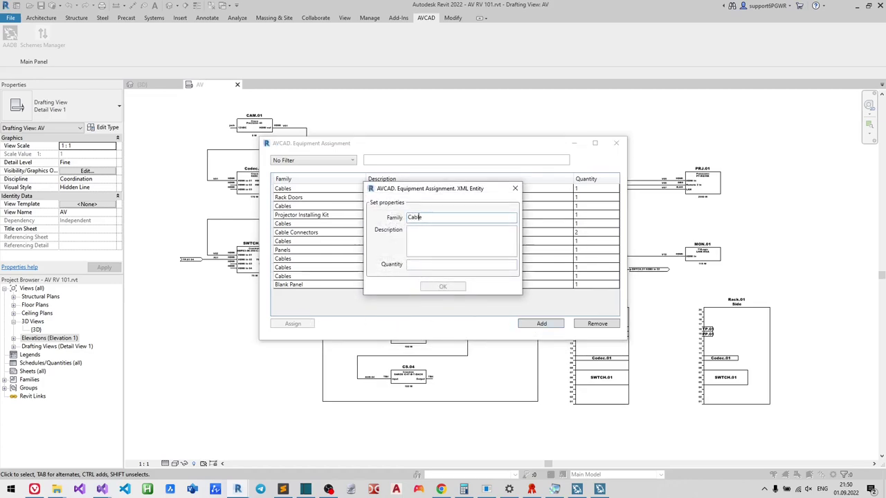
click(428, 238)
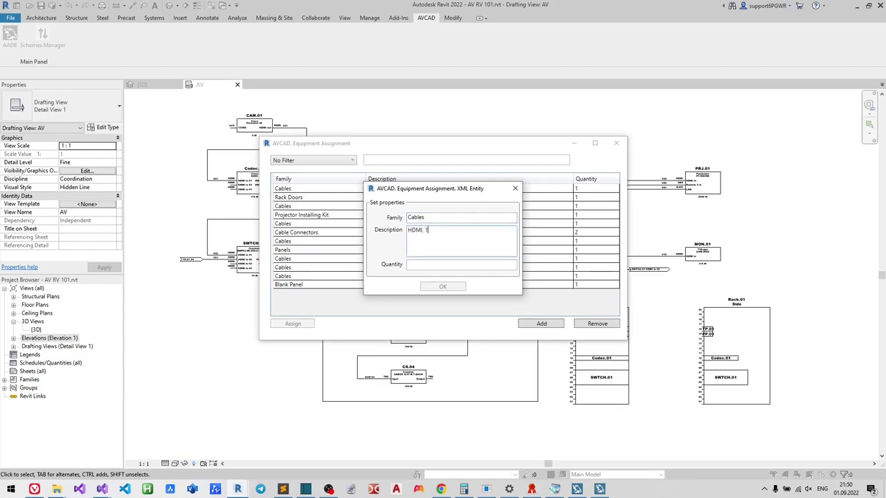
text(HDMI, 10 meters)
click(422, 267)
text(1)
click(439, 287)
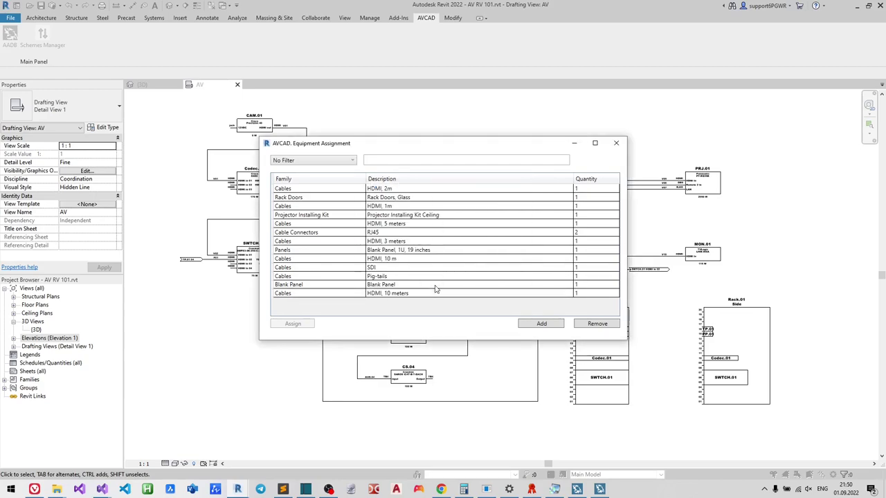
Step: Assign the HDMI, 10 meters cable to two drawing elements and check the new Cables row, quantity 2
click(367, 295)
click(294, 323)
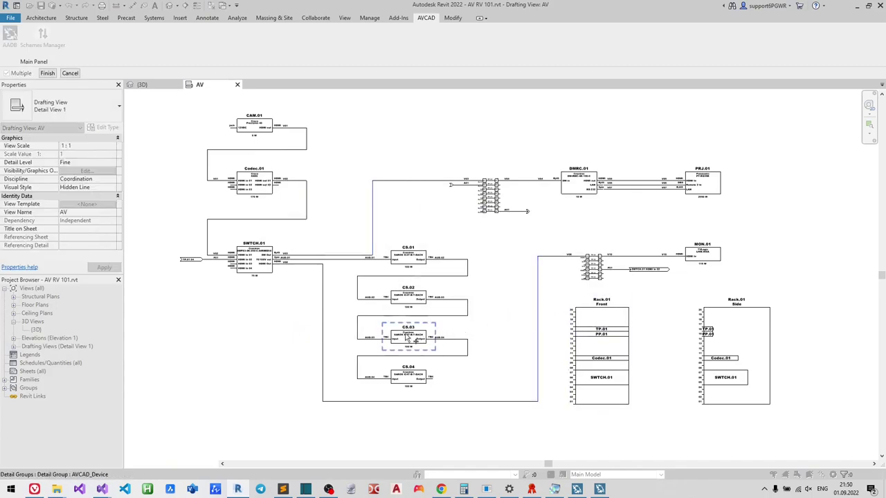
click(47, 73)
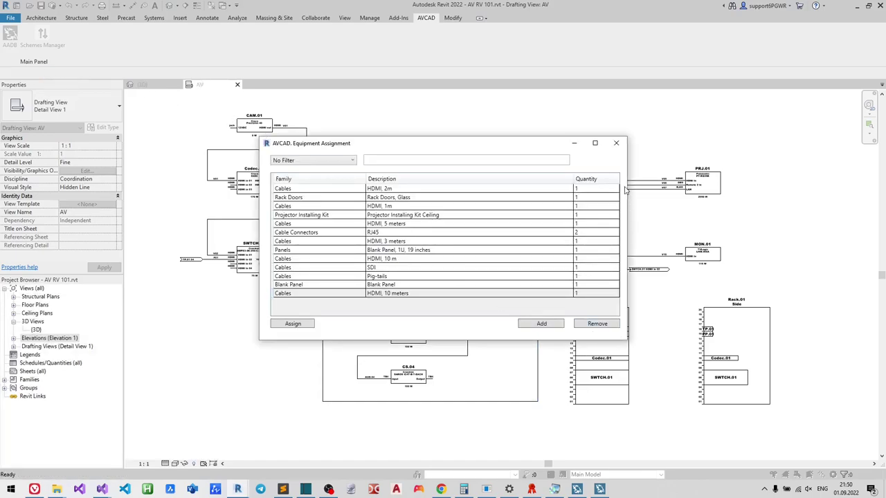
click(616, 143)
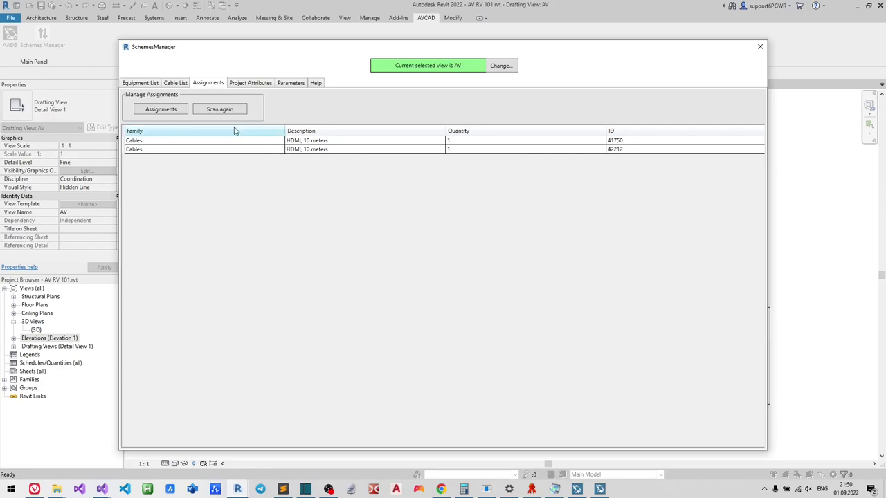
click(141, 83)
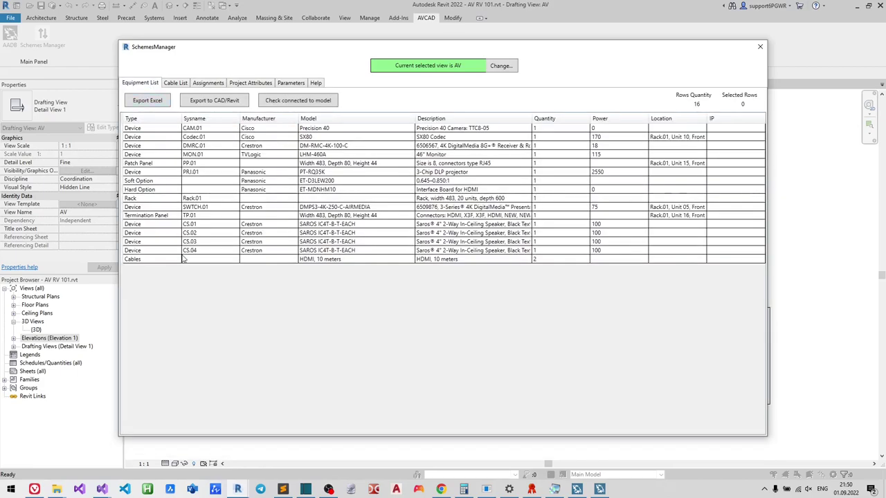
click(428, 260)
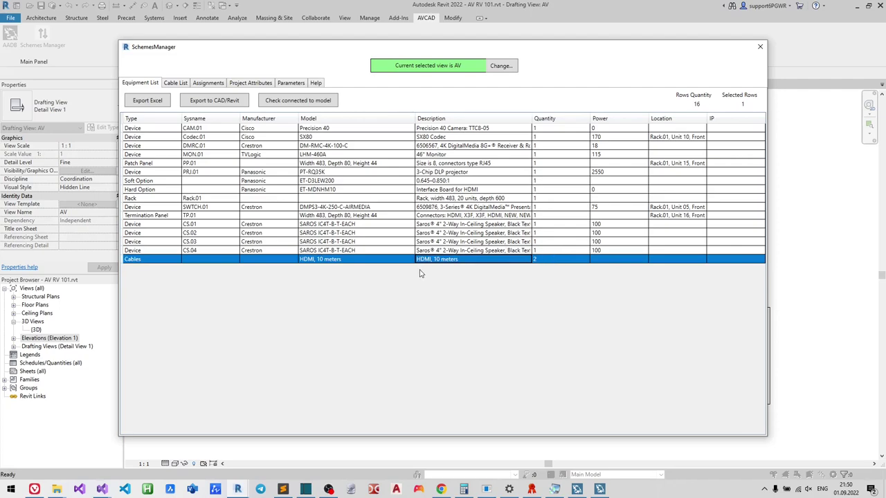
Step: Inspect the read-only Parameters of CAM.01 and MON.01, then switch to Project Attributes
click(291, 83)
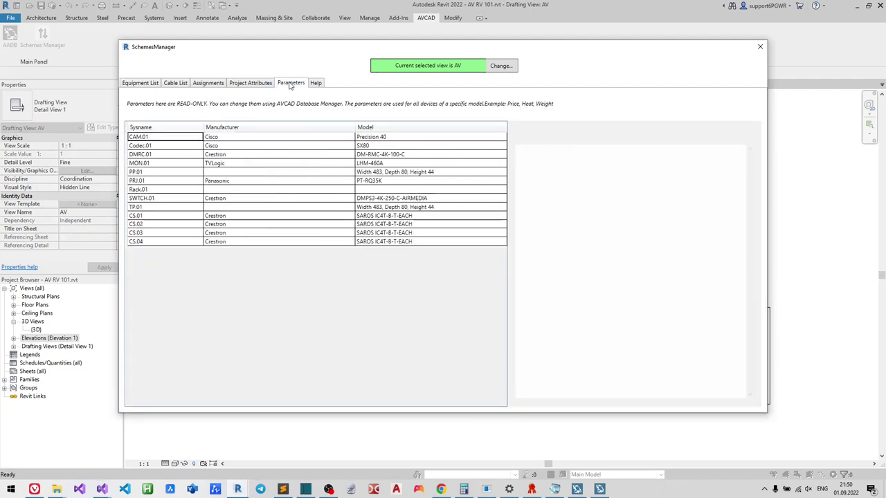
click(257, 138)
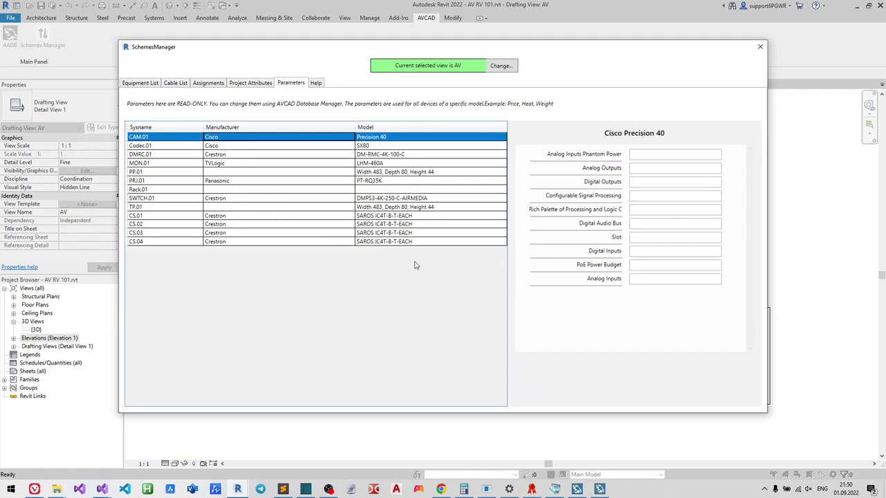
click(300, 166)
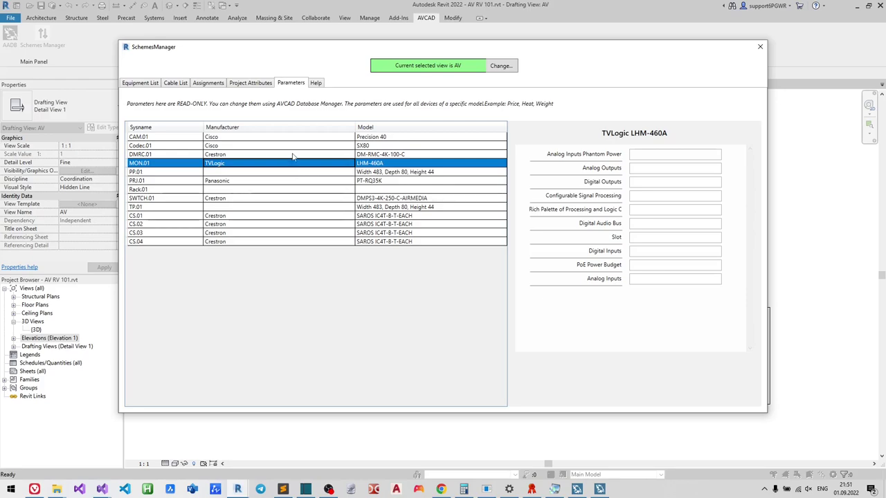
click(262, 86)
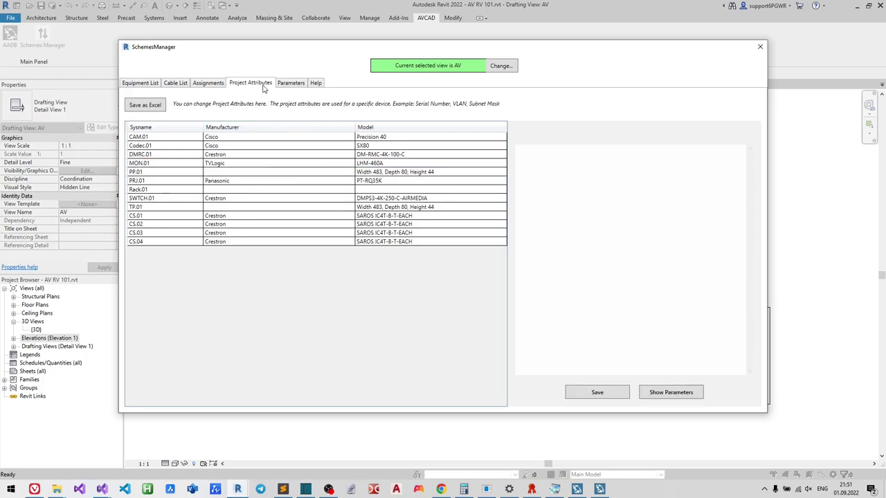
Step: Compare CAM.01 and MON.01 attributes and list parameters Serial Number, VLAN, Subnet Mask, Test
click(254, 141)
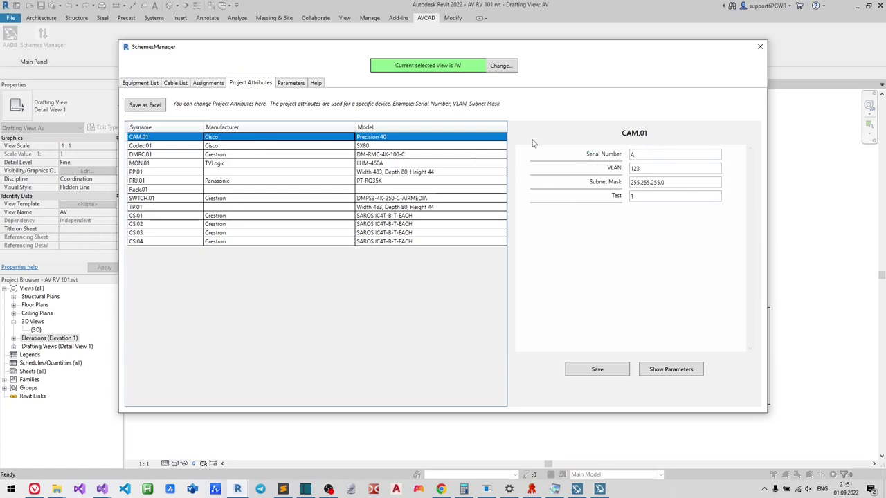
click(344, 164)
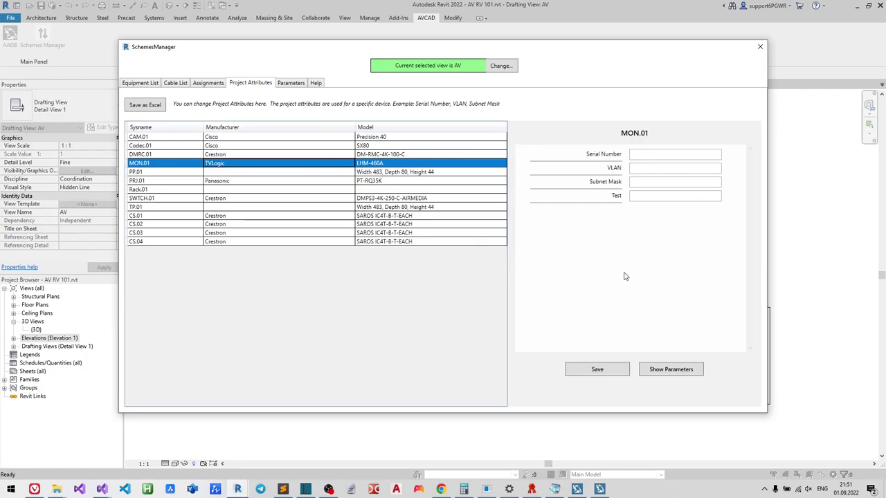
click(654, 369)
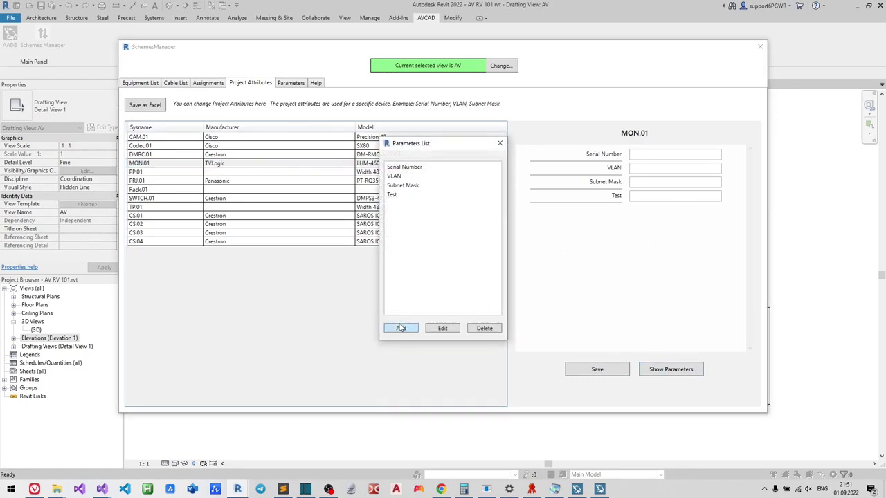
Step: Create a Password attribute parameter, then reselect MON.01 to fill its Password field
click(399, 329)
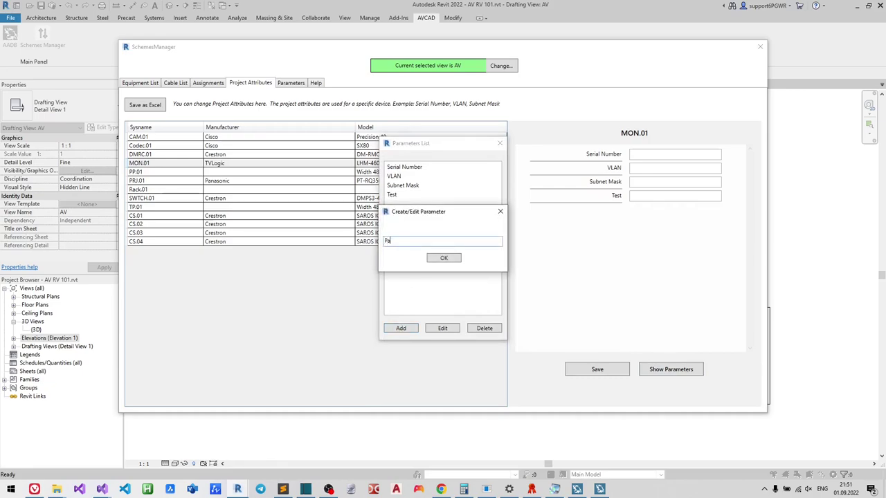
click(437, 256)
click(406, 205)
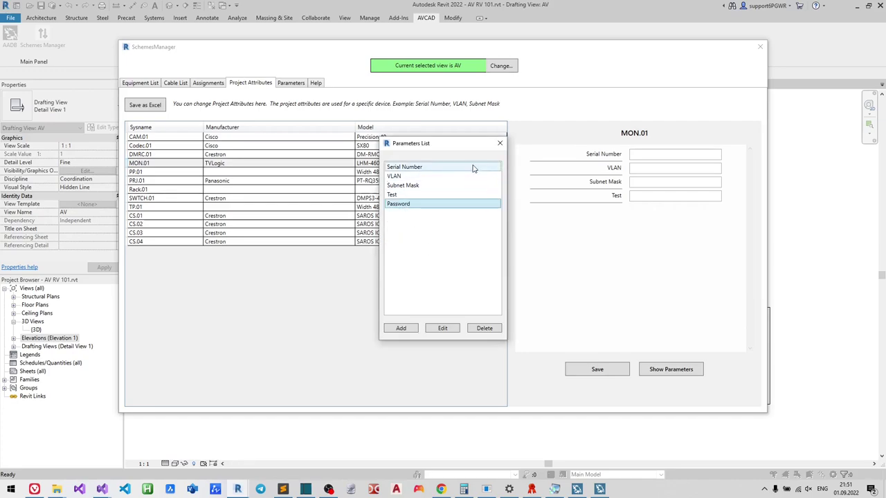
click(500, 144)
click(377, 163)
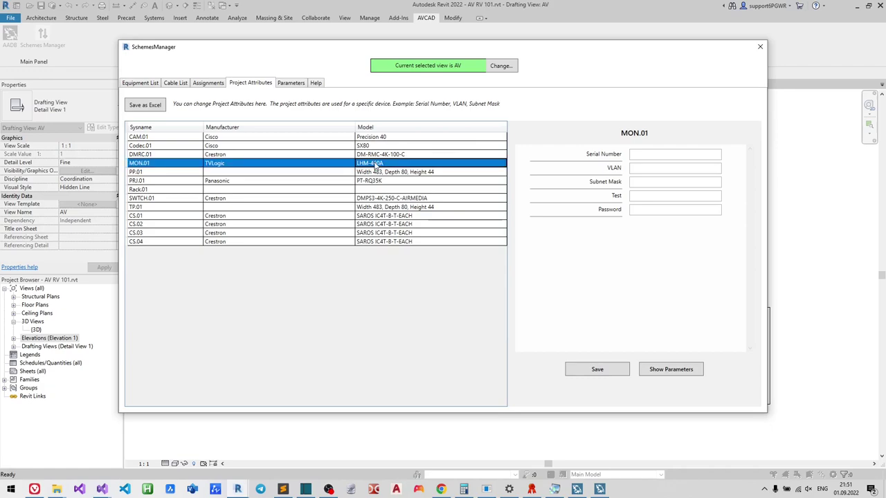
click(665, 210)
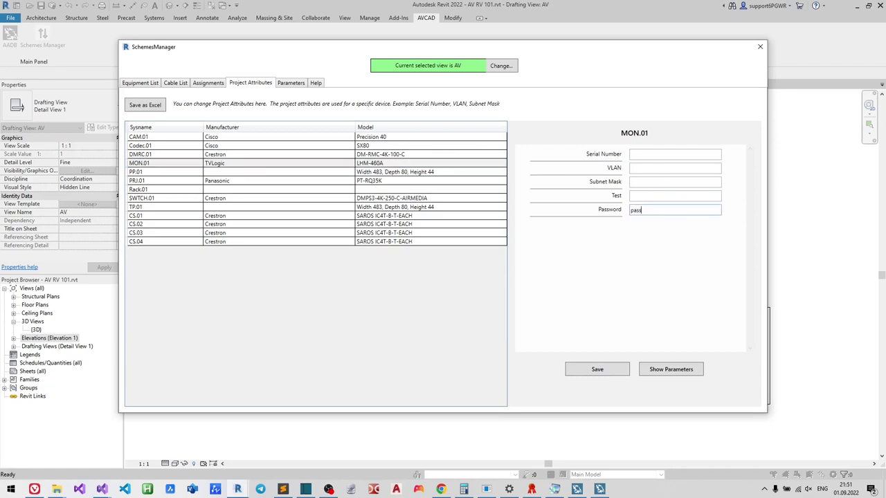
Step: Enter MON.01's password value and save its attributes
text(password)
click(609, 374)
click(456, 248)
Step: Draw a CAM.01–SWTCH.01 attributes table without the Test column and place it below the schematic
click(272, 201)
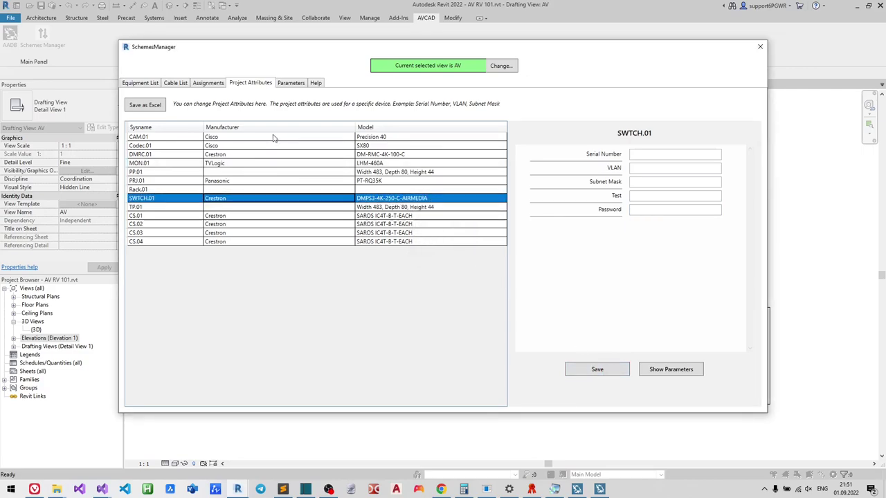
shift+click(272, 139)
right_click(272, 138)
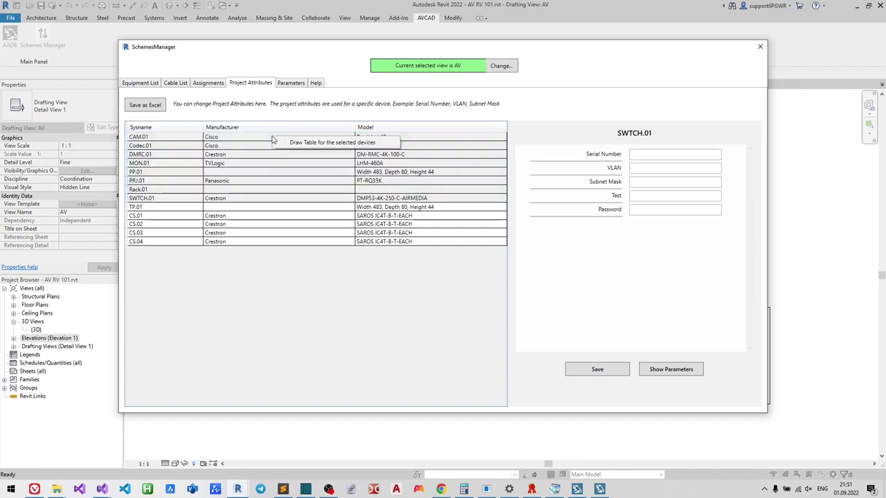
click(295, 144)
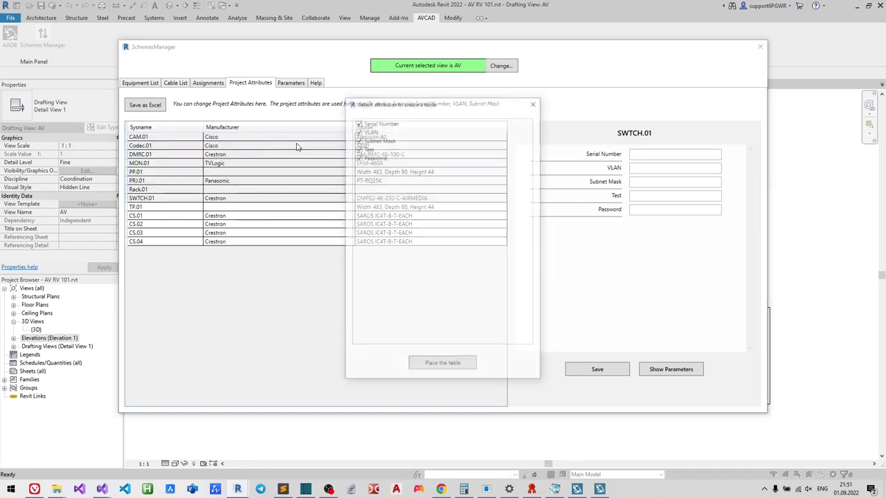
click(368, 149)
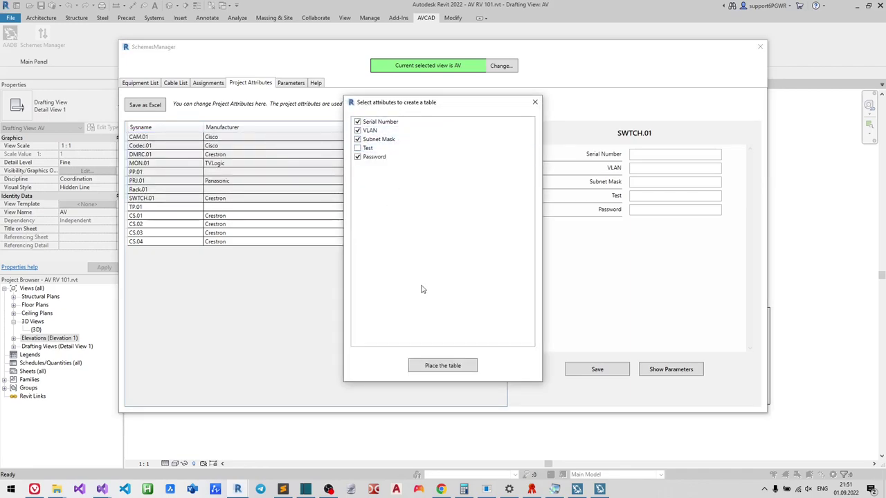
click(442, 366)
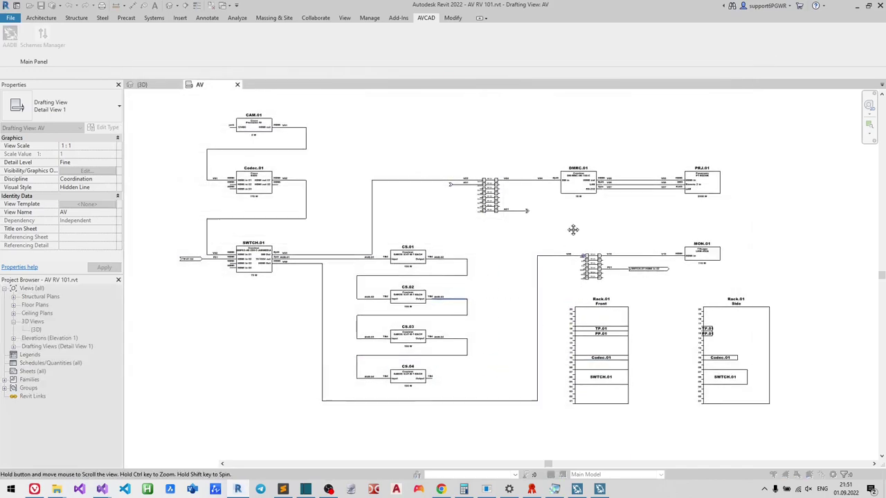
scroll(589, 166, up, 4)
middle_drag(588, 166, 590, 164)
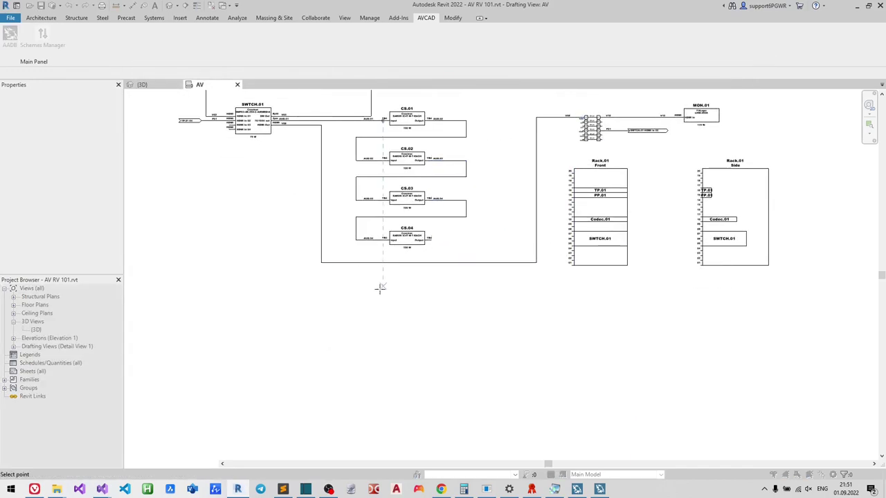
click(320, 300)
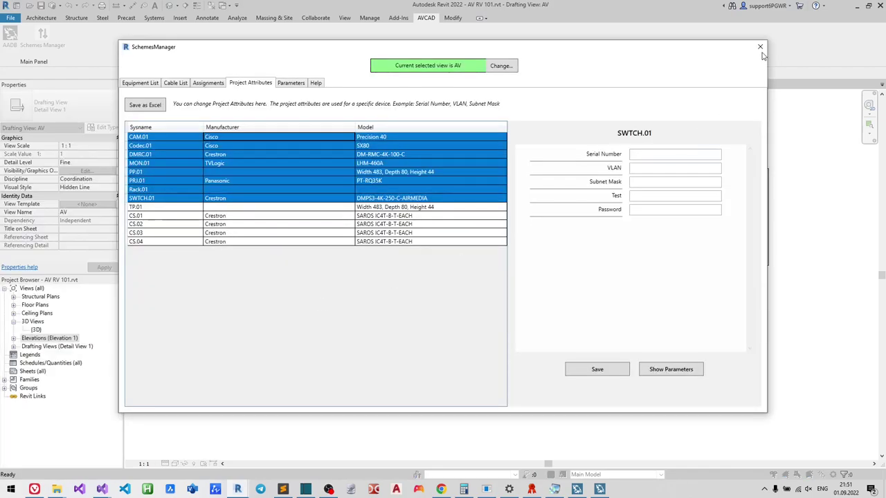
click(760, 47)
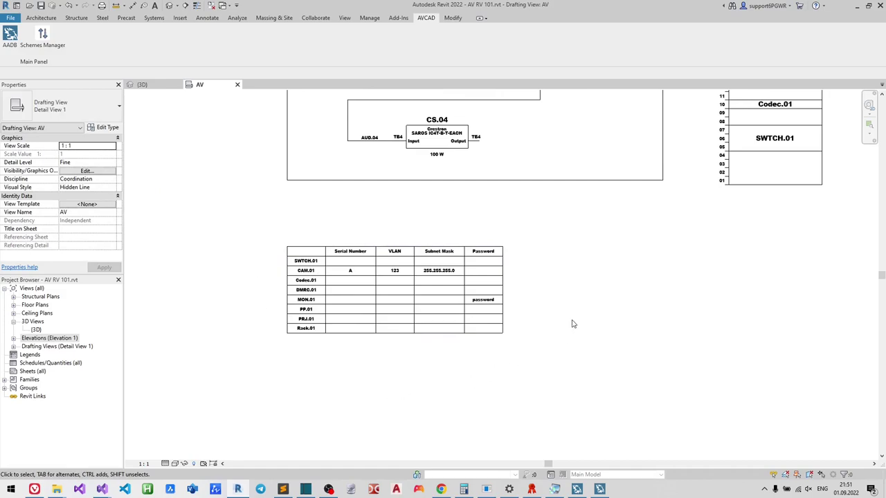
scroll(572, 324, down, 5)
middle_drag(669, 309, 502, 337)
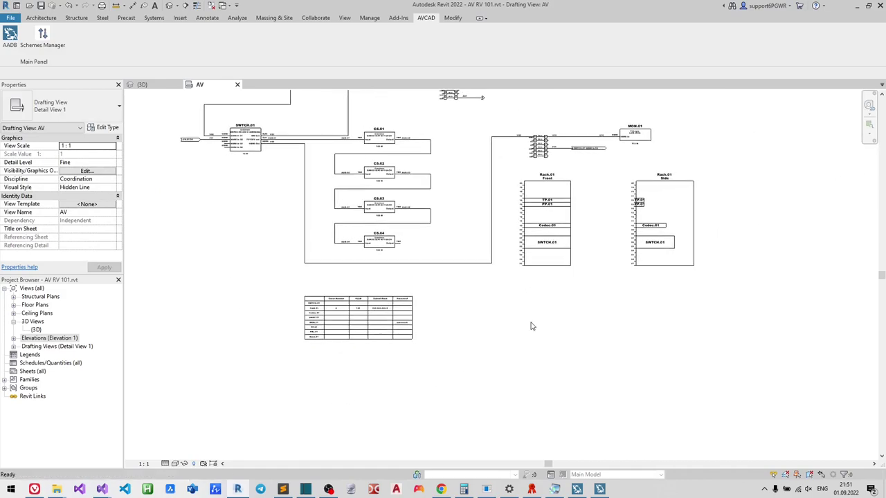
Step: Generate the Rack.01 info table from AADB's GetInfo tab and place it right of the attributes table
click(10, 38)
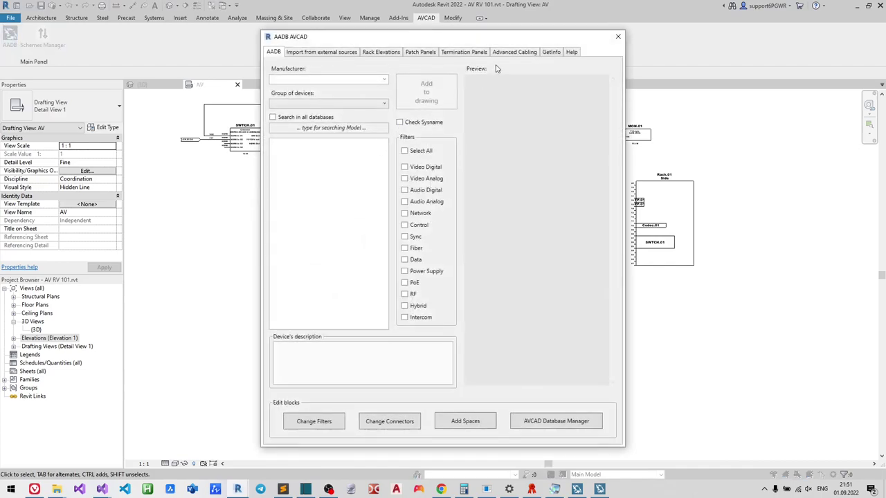
click(549, 52)
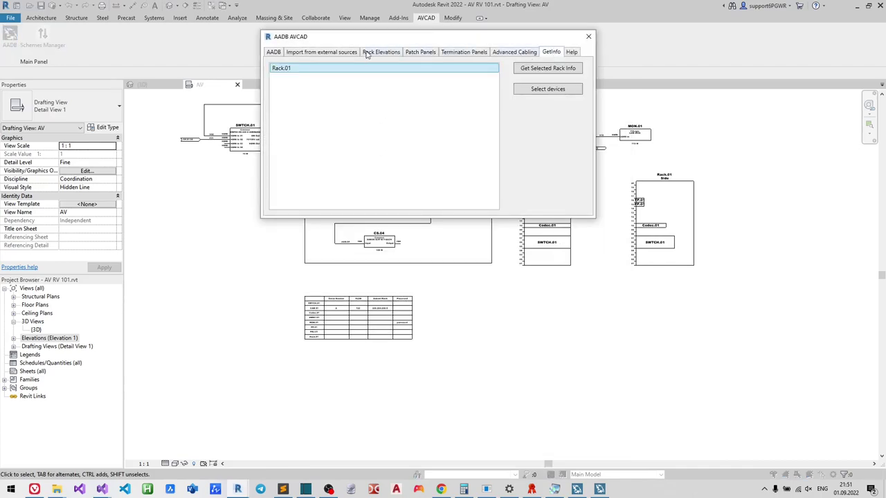
click(546, 69)
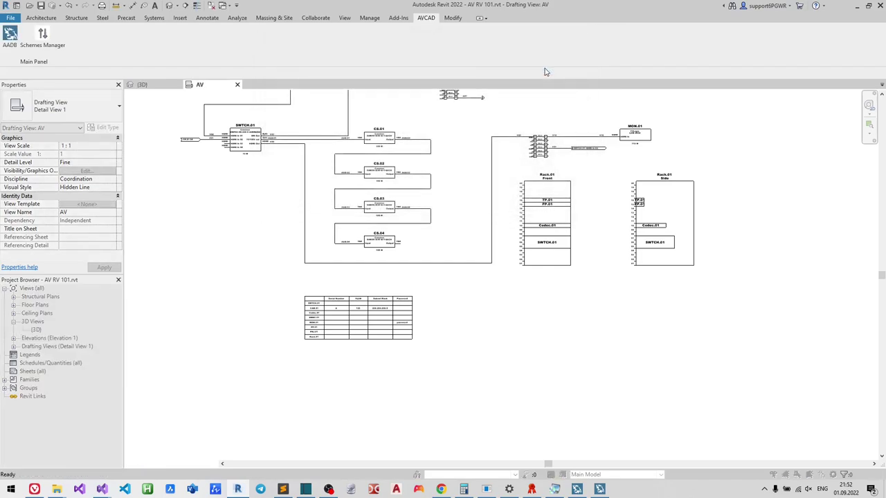
click(523, 299)
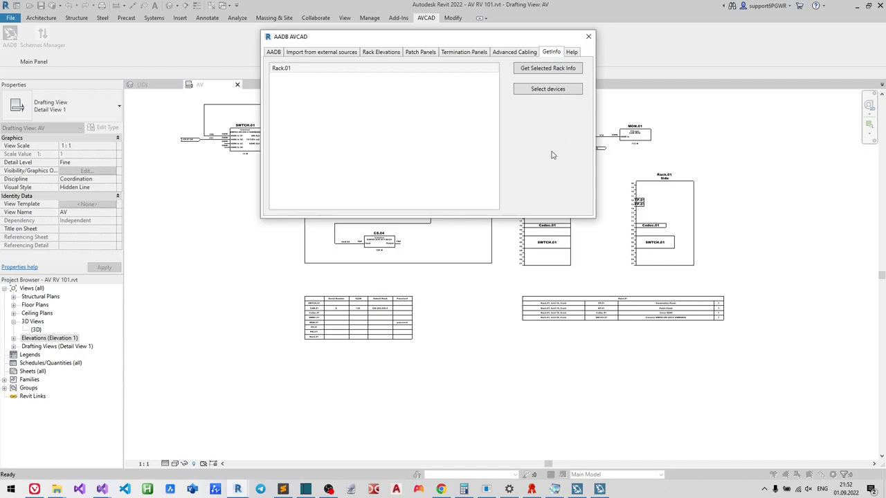
Step: Pick devices CS.01–CS.03, SWTCH.01 and Codec.01 for a new device table
click(547, 88)
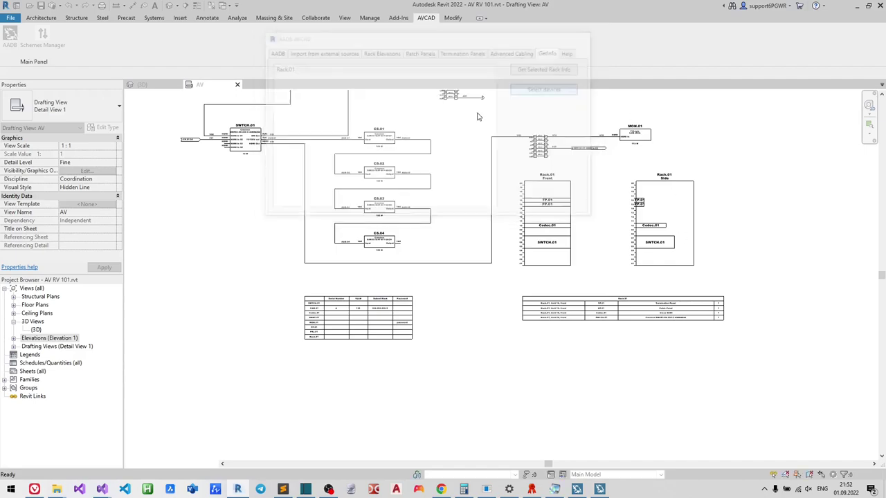
click(385, 142)
click(381, 206)
click(241, 136)
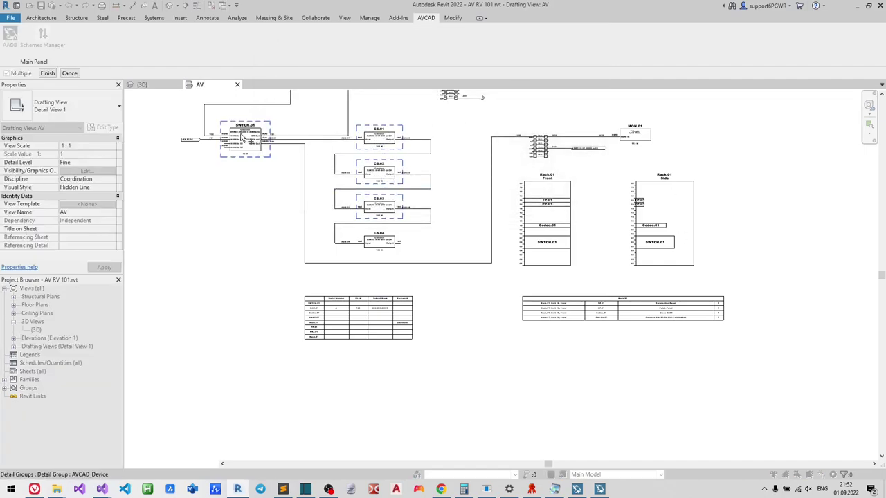
scroll(261, 307, up, 3)
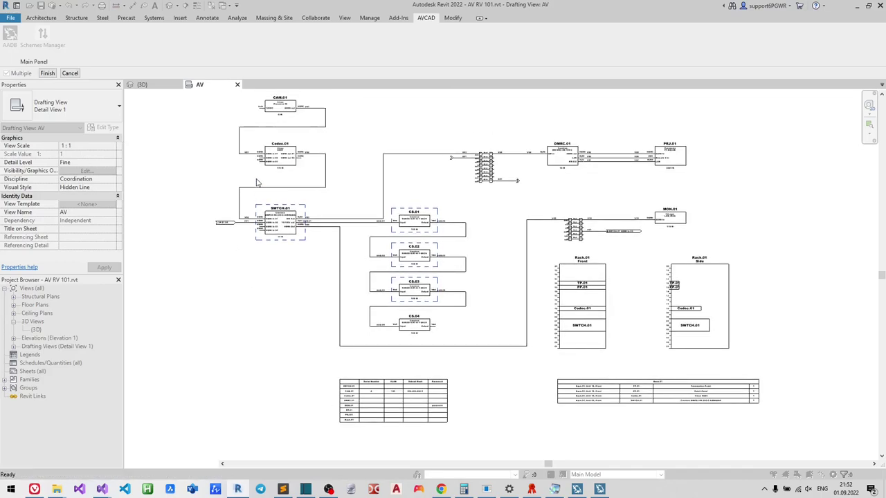
click(287, 155)
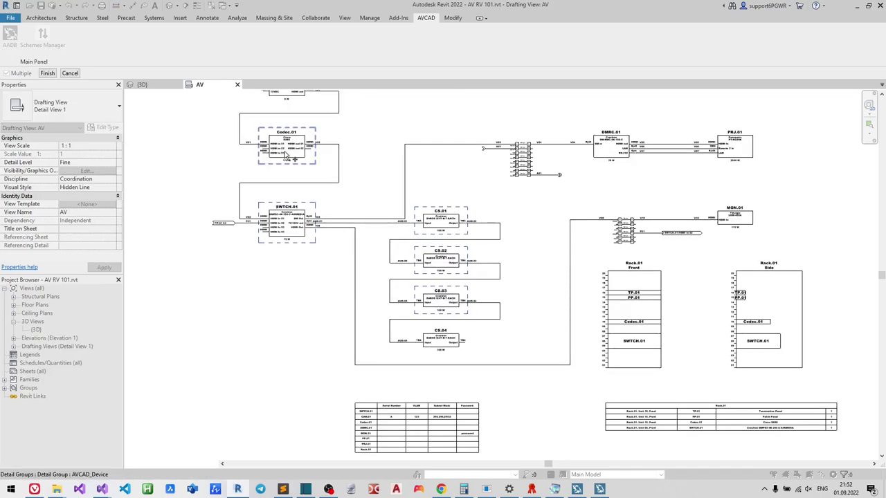
click(47, 72)
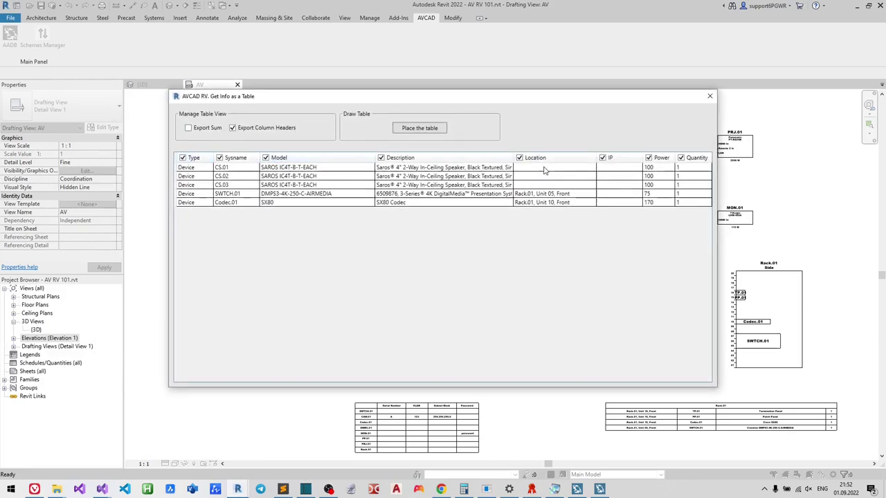
Step: Drop the Location and Power columns and place the device table below the Rack.01 table
click(520, 158)
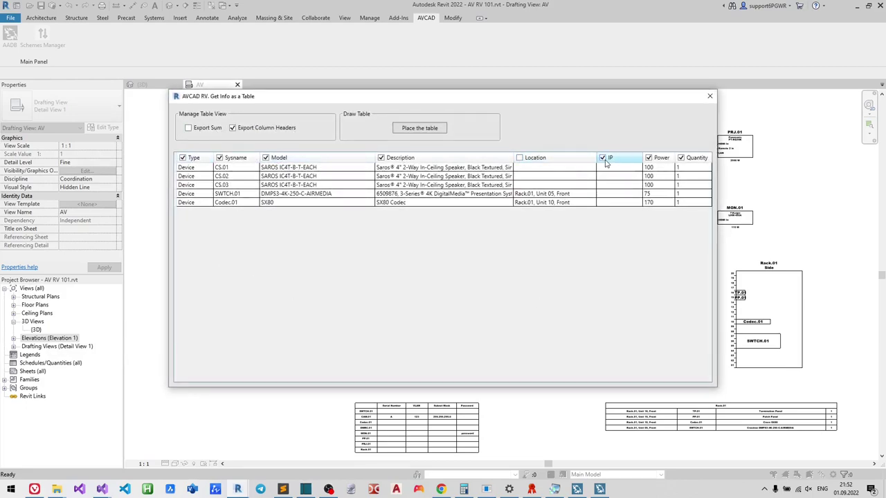
click(648, 158)
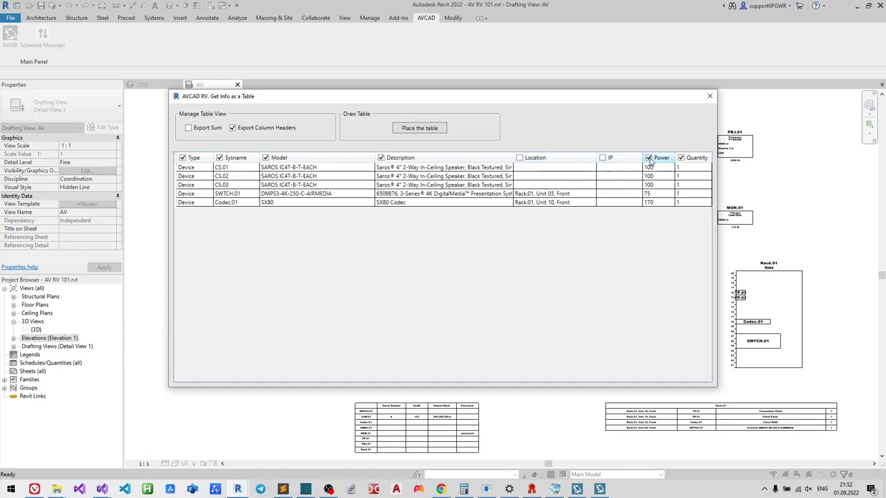
click(412, 132)
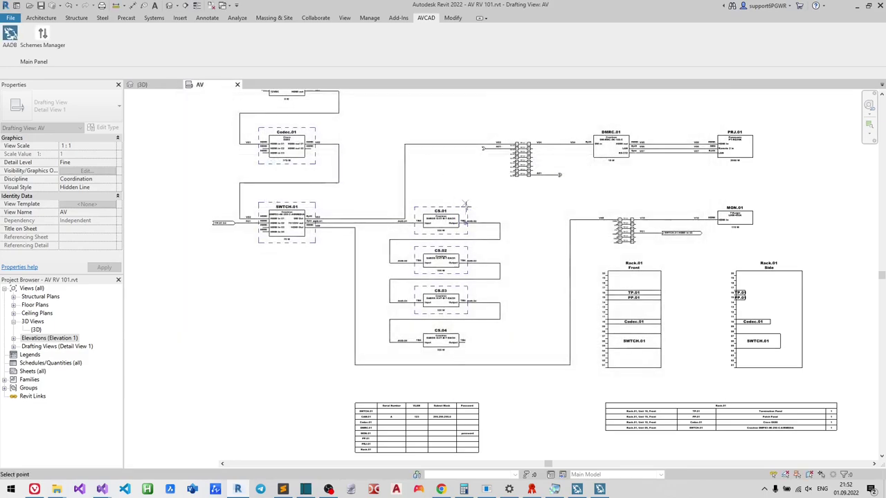
middle_drag(531, 336, 451, 183)
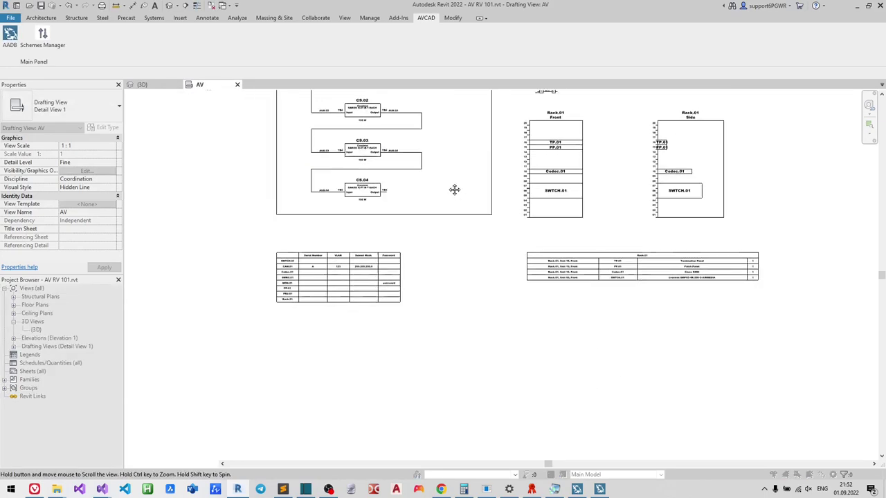
click(522, 299)
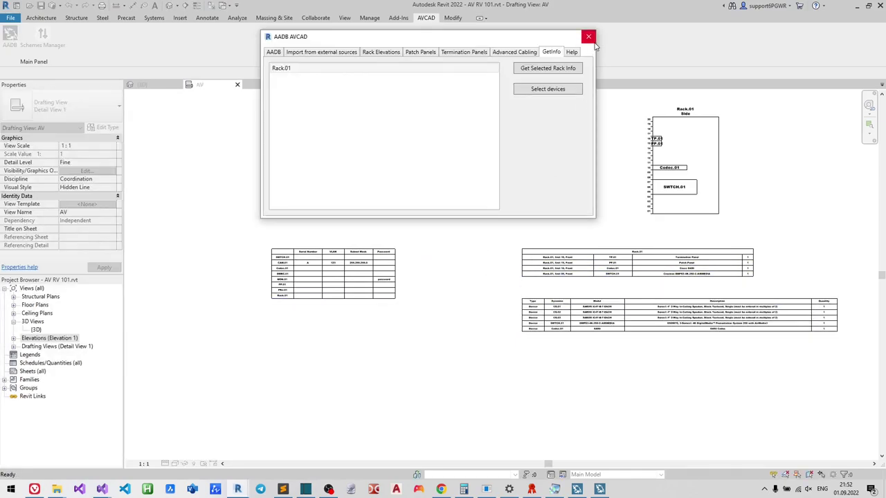
click(588, 37)
scroll(827, 297, up, 3)
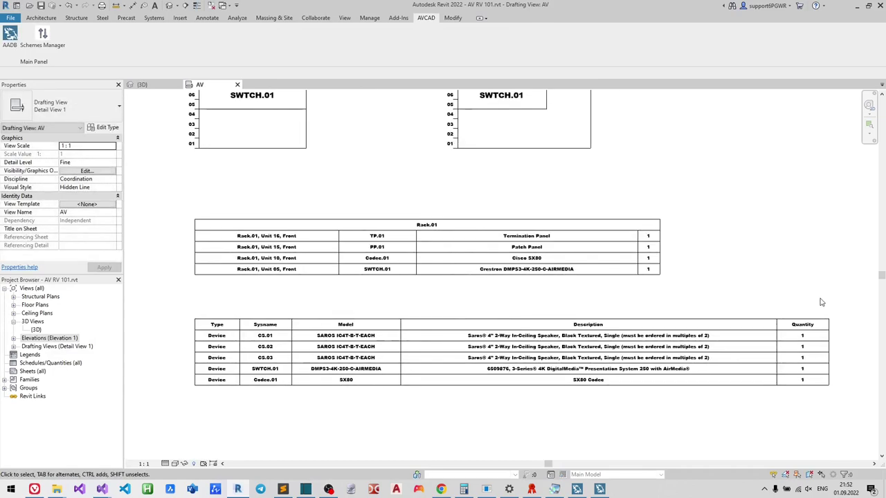